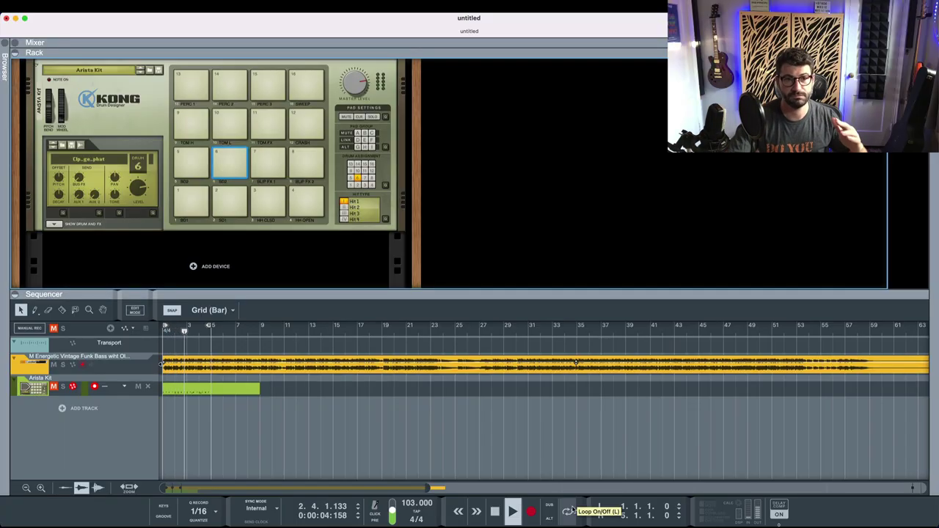
Step: Stop playback of the funk bass and Kong drum project
key(space)
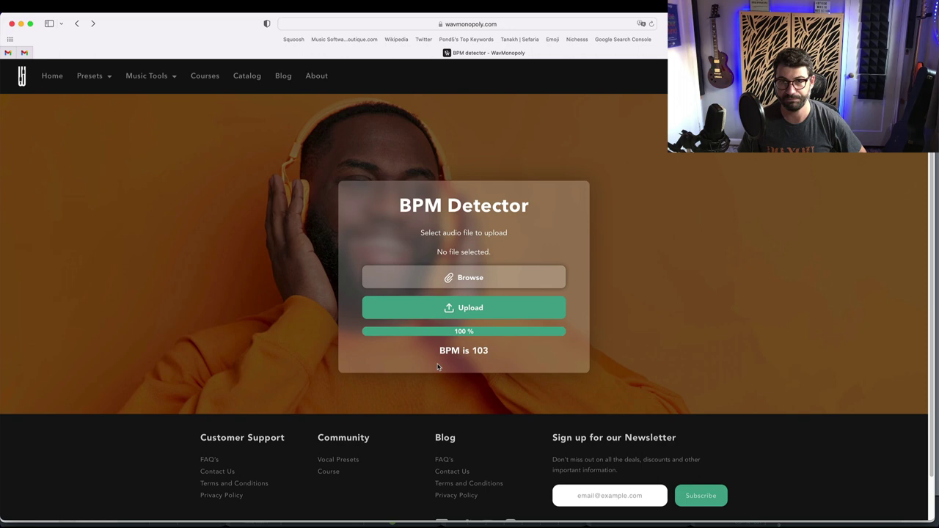
Step: Back in Reason, enable and then disable stretch on the funk bass clip, leaving it selected
key(super+Tab)
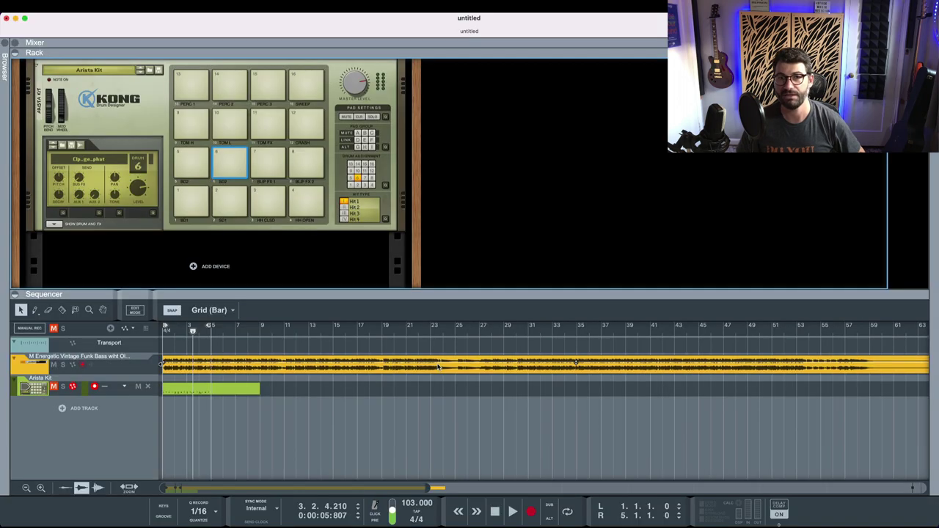
right_click(322, 374)
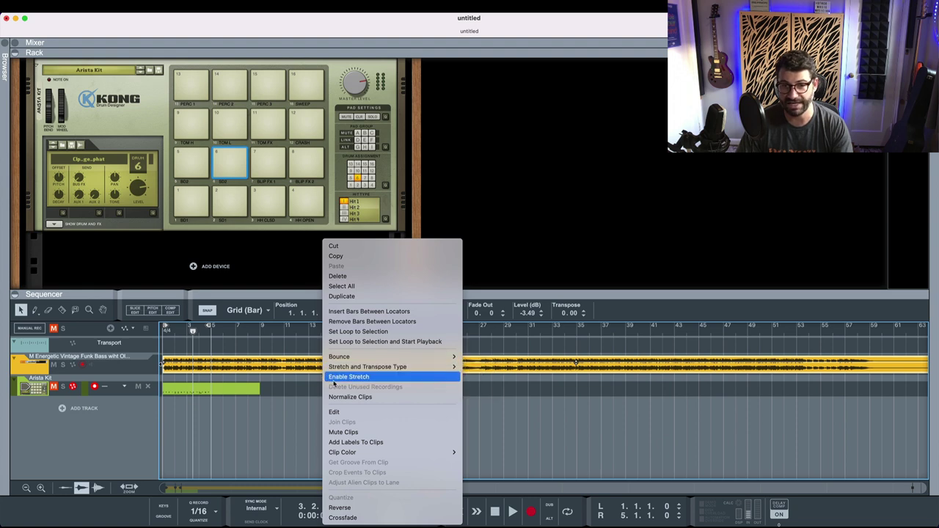
click(335, 379)
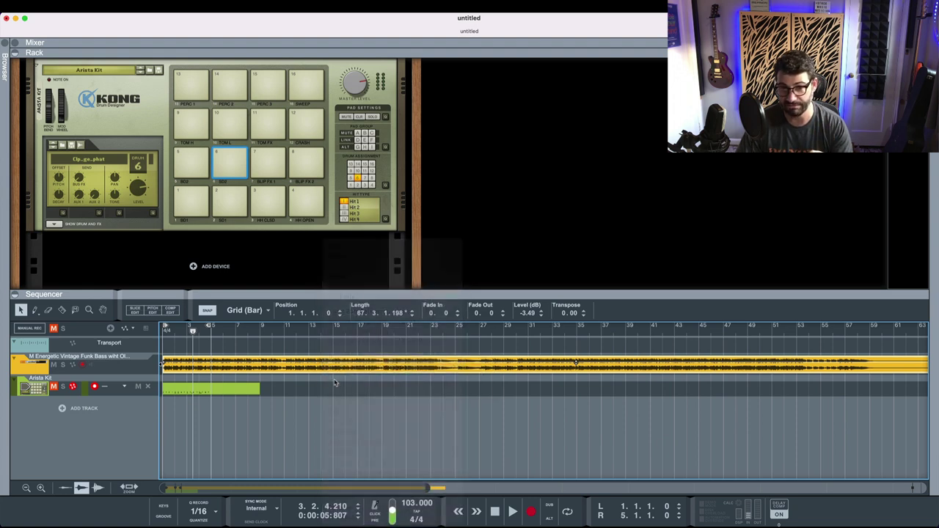
right_click(348, 361)
click(374, 352)
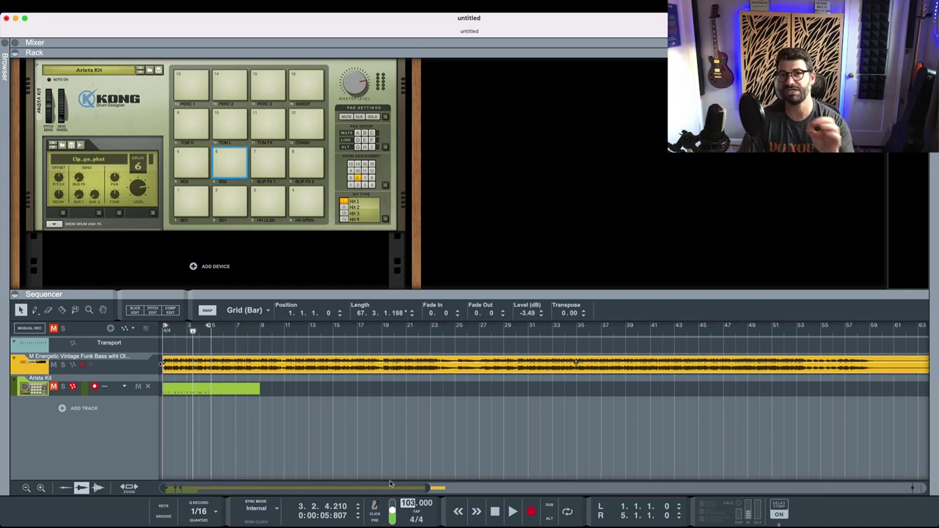
click(348, 410)
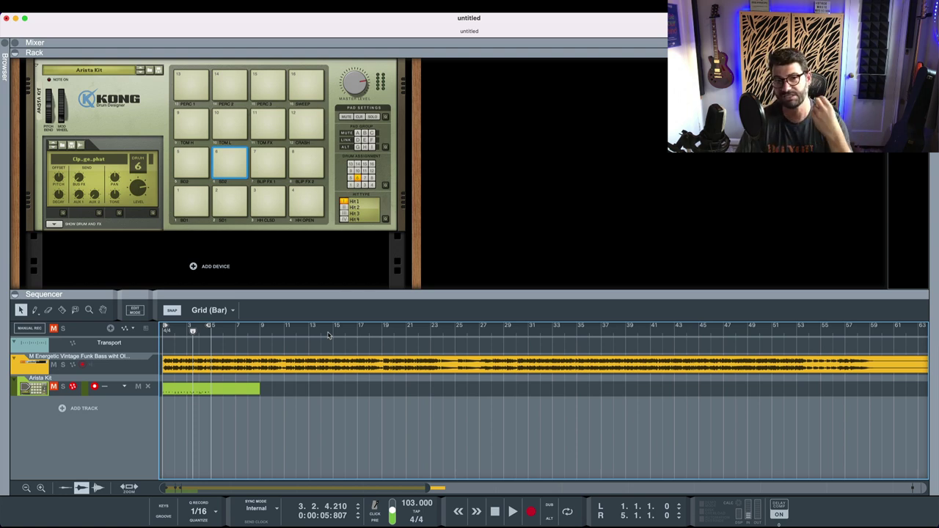
click(328, 362)
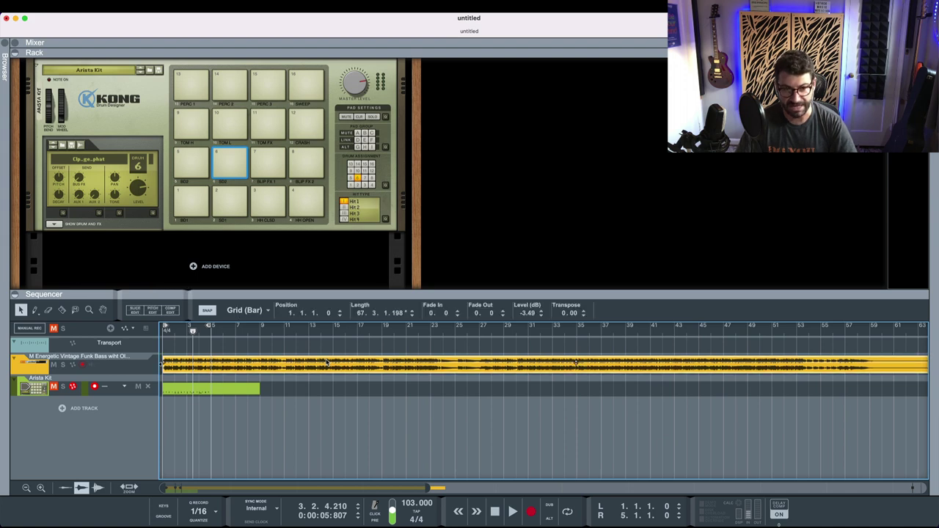
Step: Turn on Slice Edit for the funk bass clip and zoom the timeline in
click(131, 311)
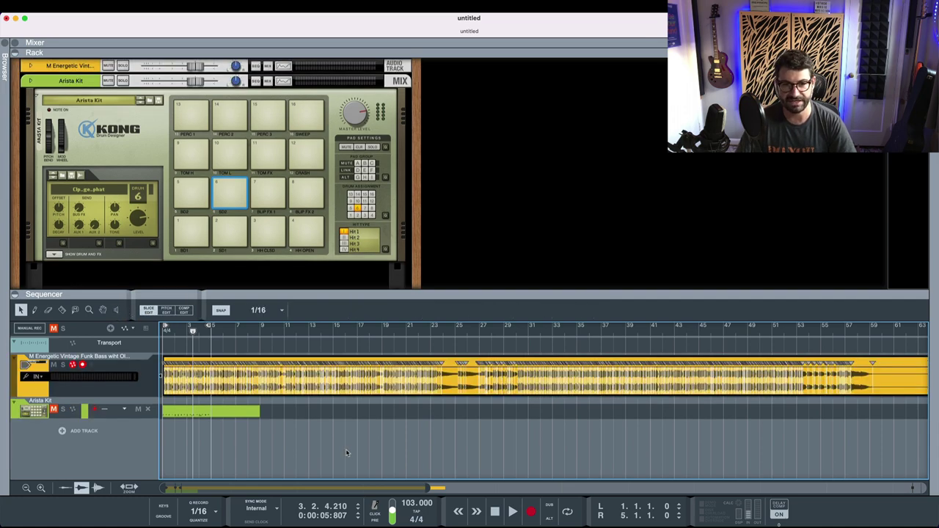
drag(435, 487, 235, 487)
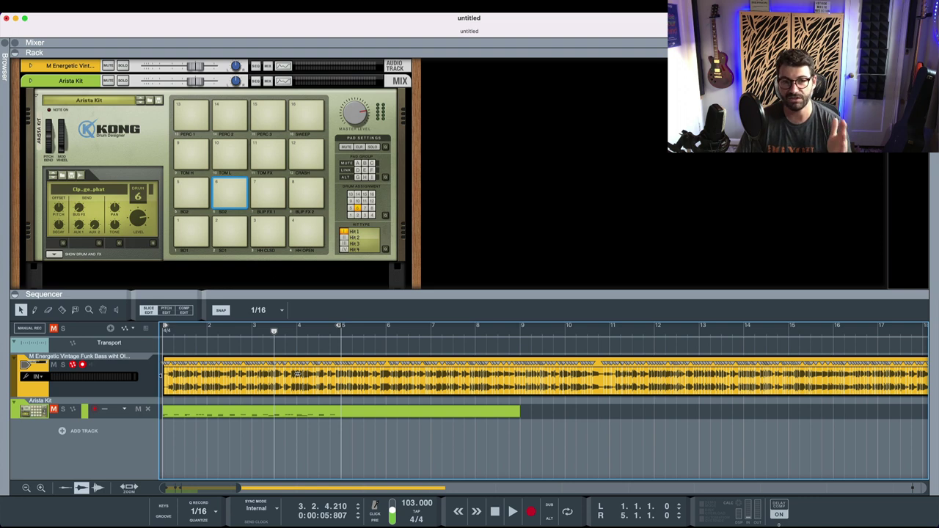
Step: Bounce the funk bass clip to a REX loop and load it into a new Dr.OctoRex
right_click(284, 378)
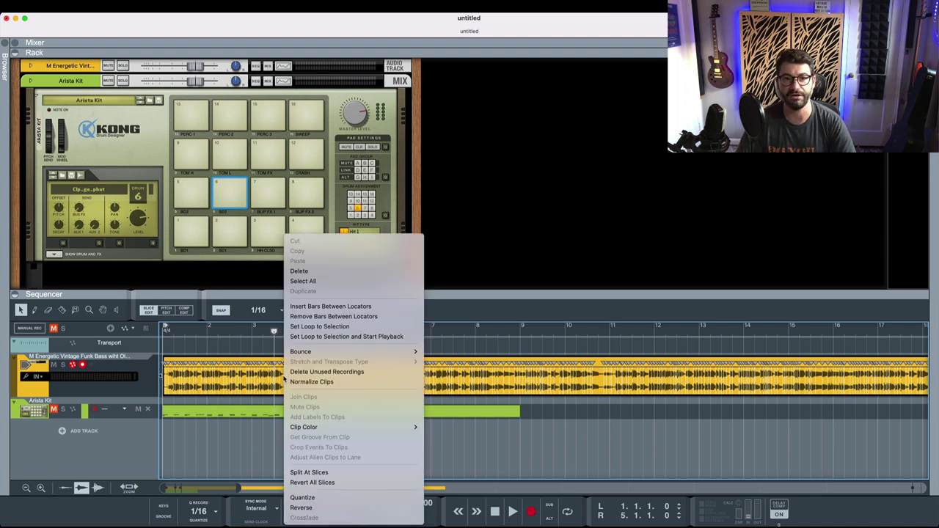
mouse_move(407, 351)
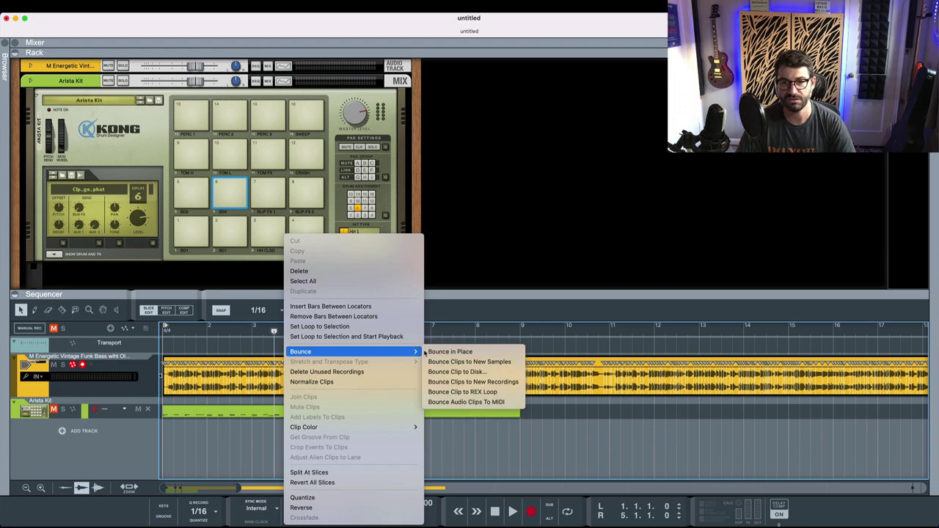
click(483, 392)
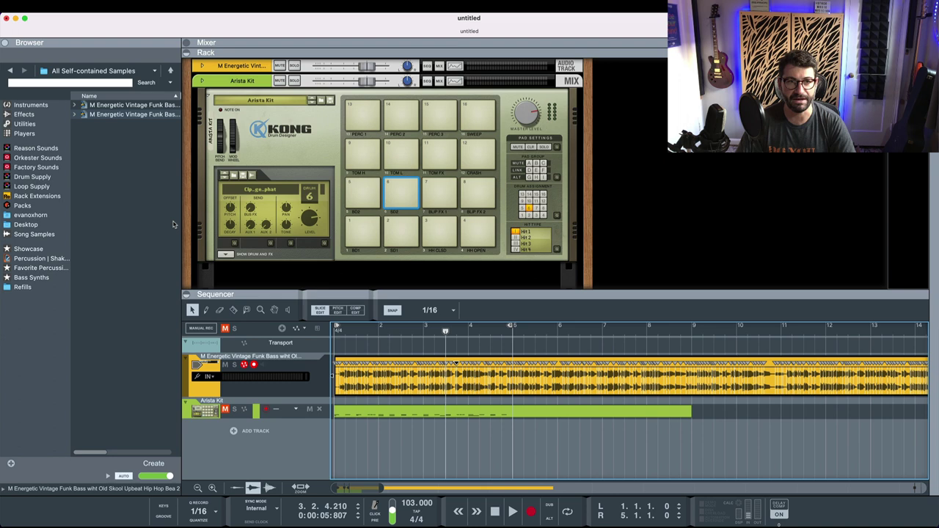
click(139, 116)
mouse_move(139, 117)
mouse_down()
mouse_move(179, 207)
mouse_move(360, 274)
mouse_up()
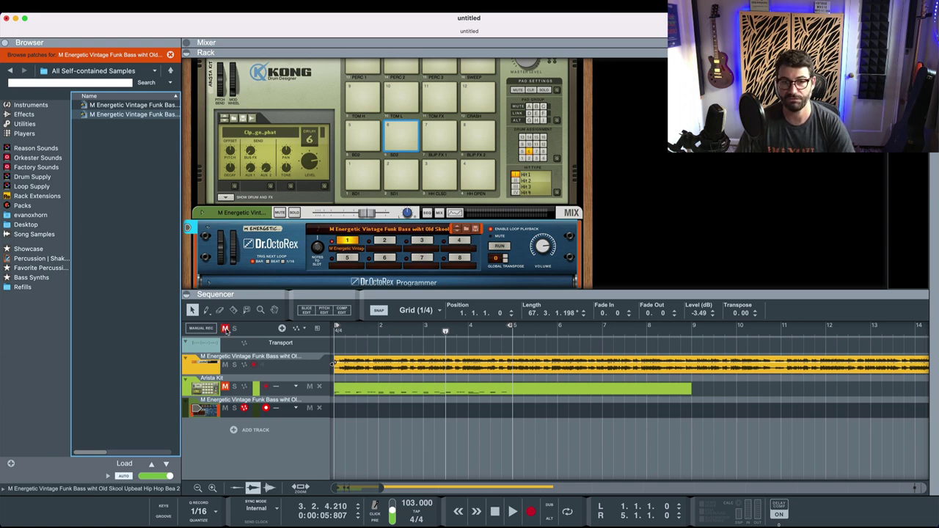
Step: Expand the Dr.OctoRex programmer to show the funk bass loop at 103 BPM
click(219, 366)
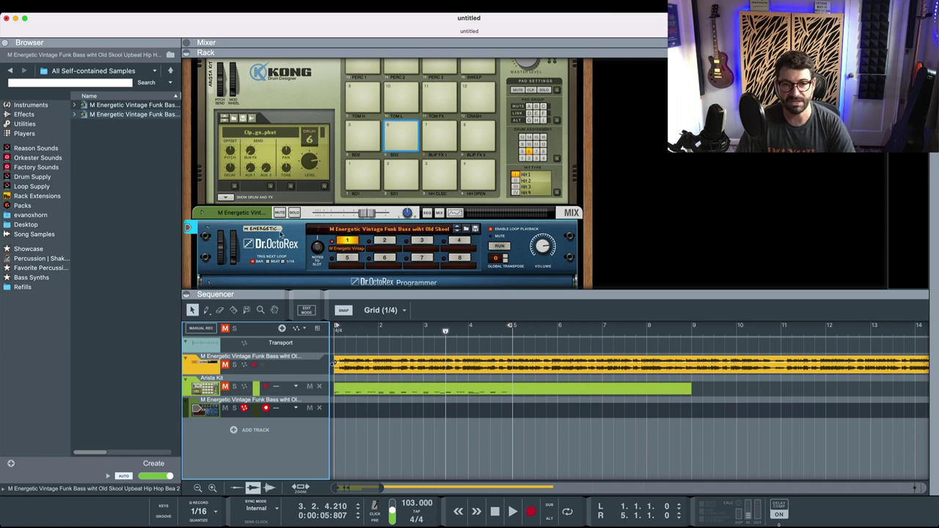
scroll(285, 233, down, 1)
click(208, 262)
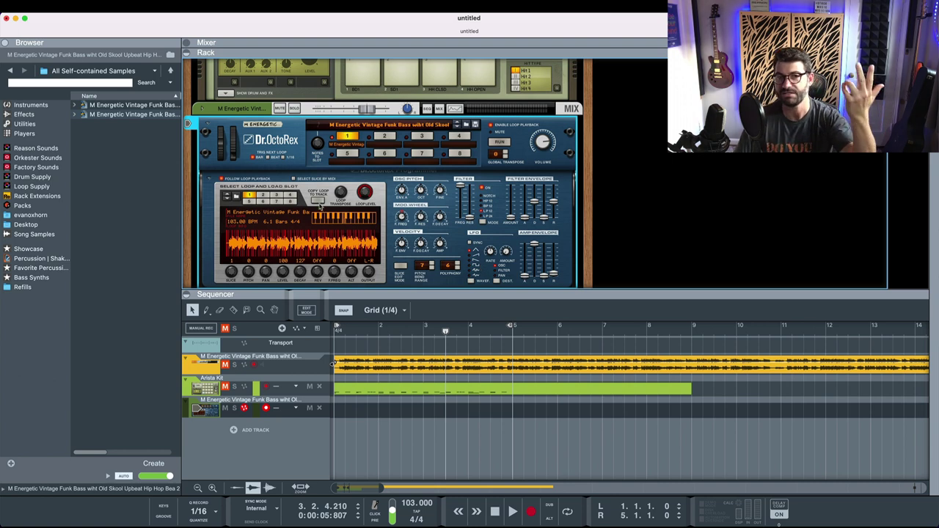
Step: Copy the loop's slice notes to the Dr.OctoRex track and preview slices 1–6 in the editor
click(318, 198)
double_click(395, 411)
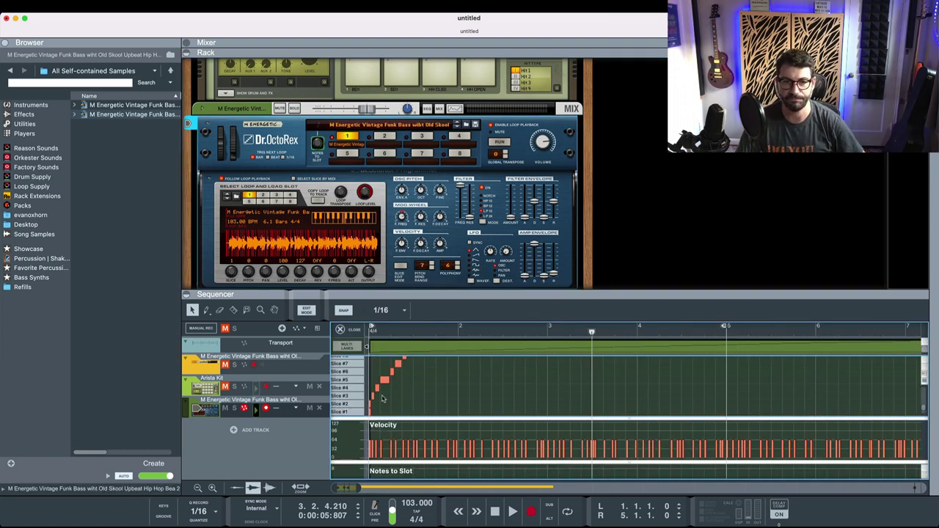
scroll(393, 389, up, 2)
scroll(395, 399, down, 2)
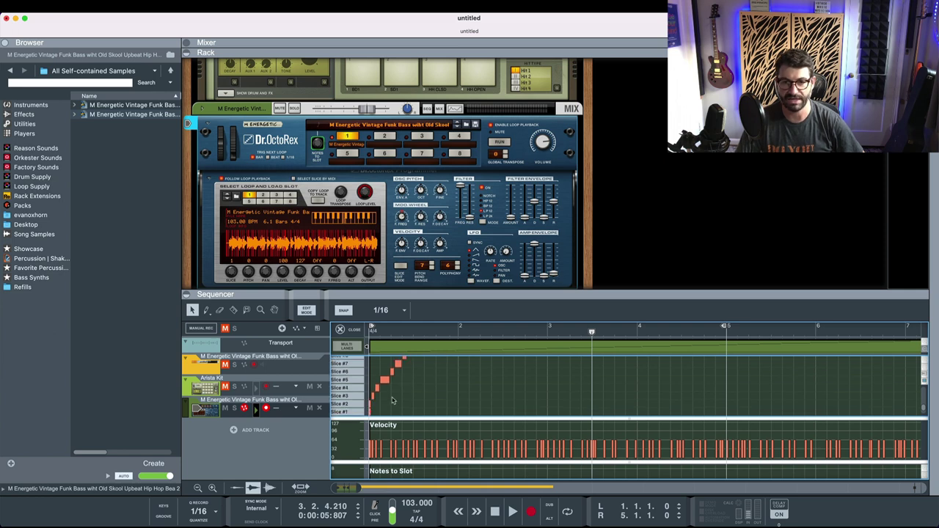
drag(352, 410, 351, 368)
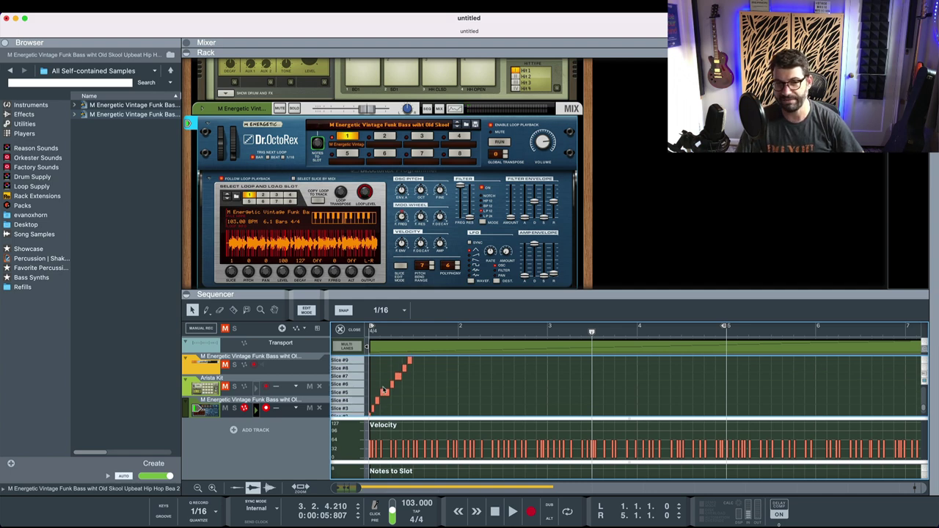
scroll(419, 370, up, 2)
scroll(422, 373, up, 1)
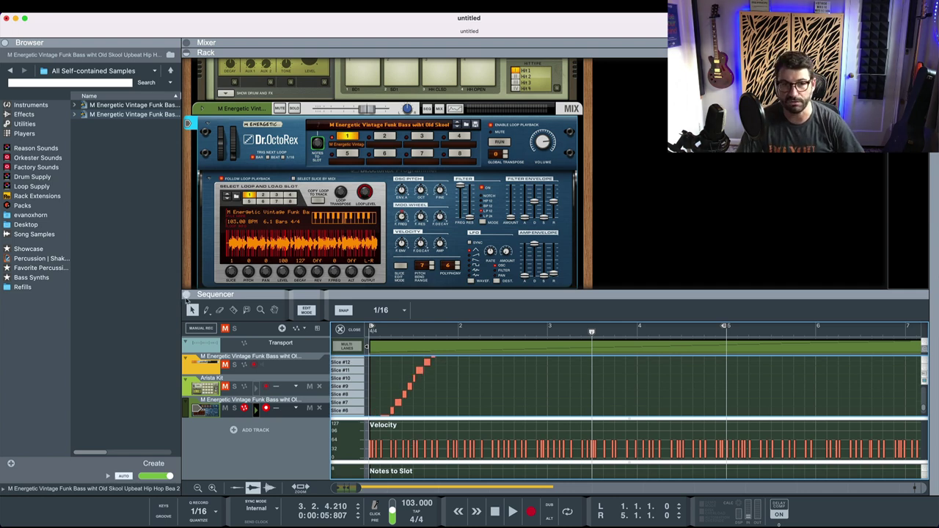
click(340, 330)
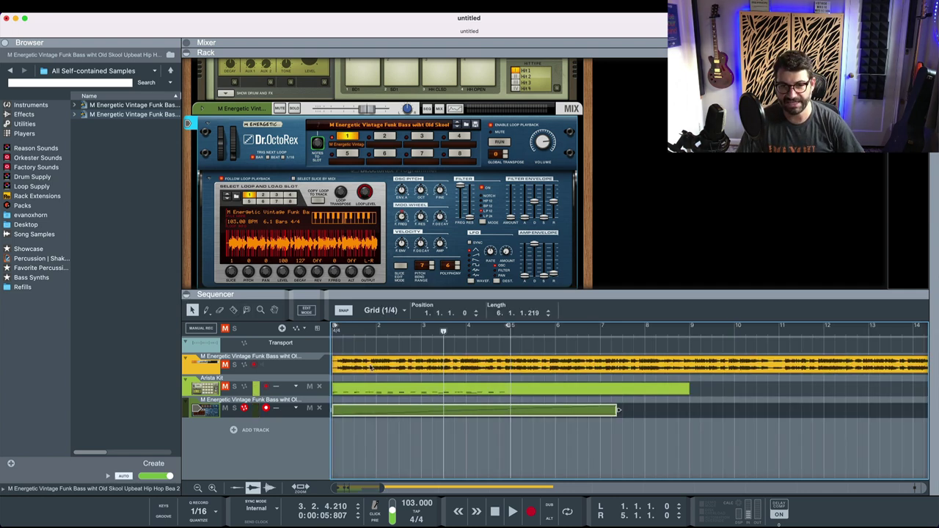
Step: Extract the Dr.OctoRex clip's groove and confirm it sits as User 2 in ReGroove channel A1
right_click(381, 415)
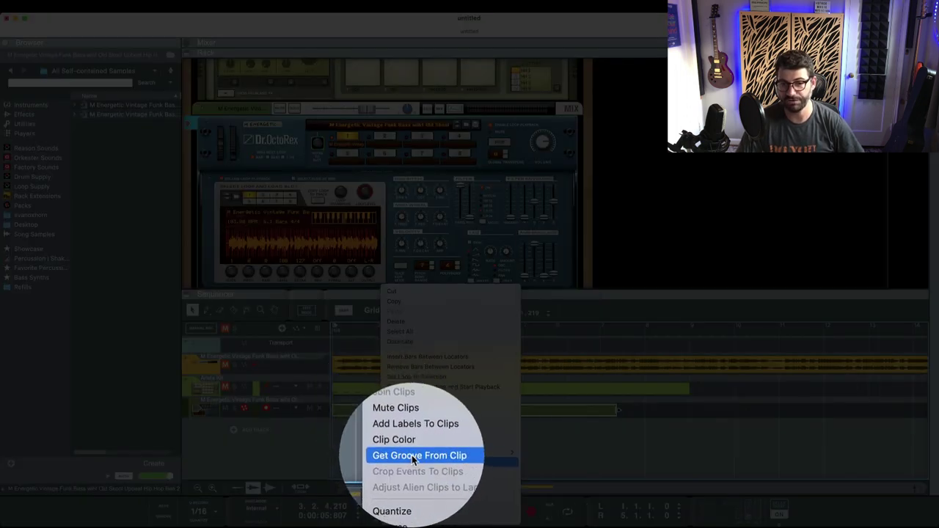
click(413, 456)
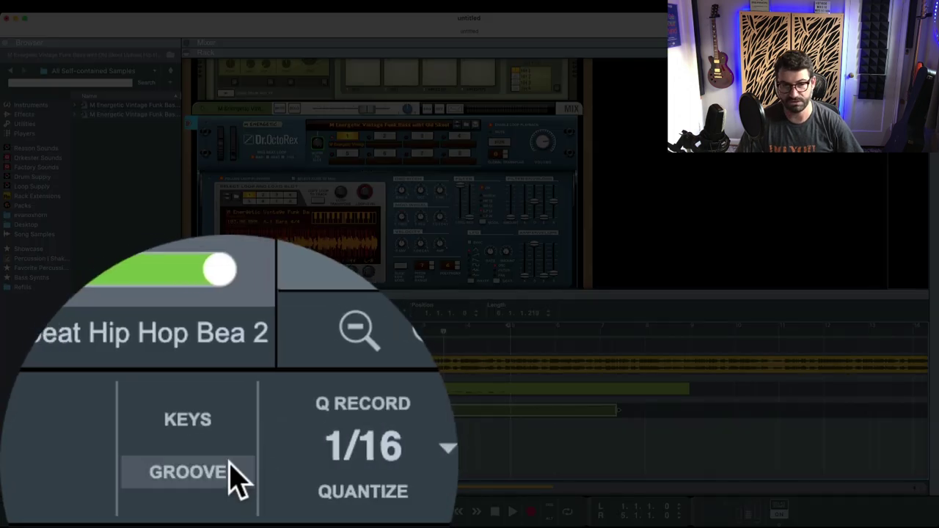
click(163, 516)
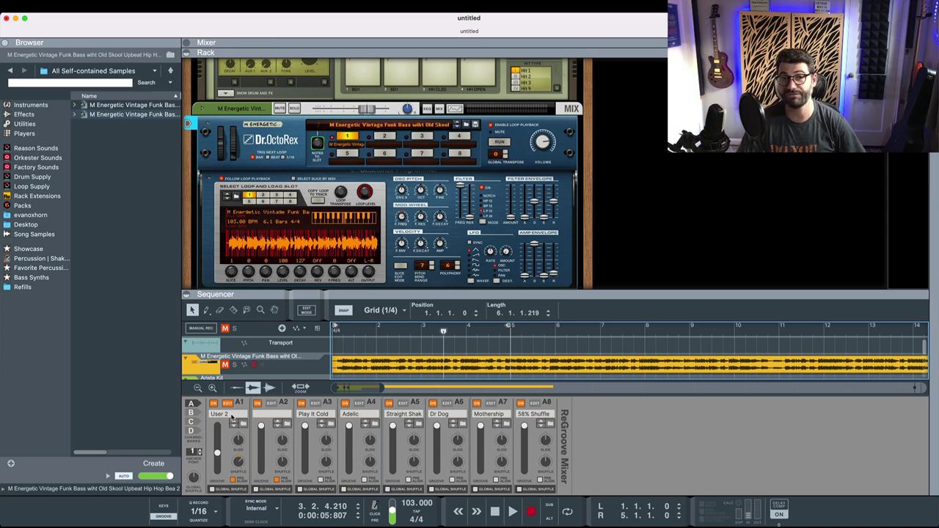
click(232, 417)
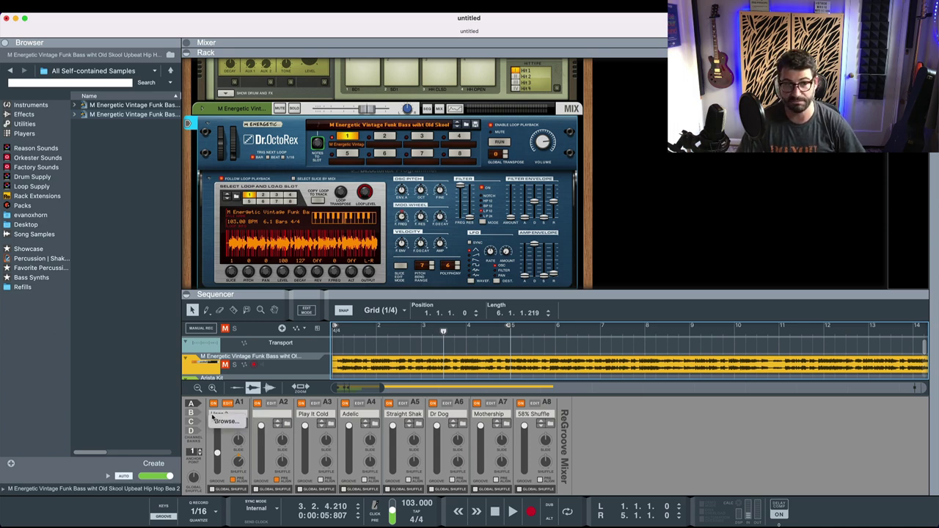
Step: Enlarge the sequencer so the bass, Arista Kit and Dr.OctoRex tracks all show
click(632, 427)
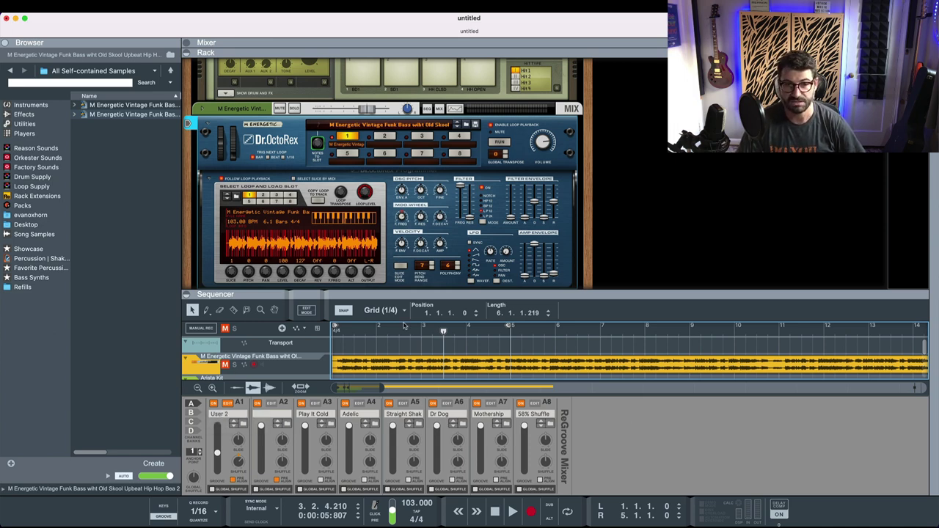
scroll(400, 327, down, 2)
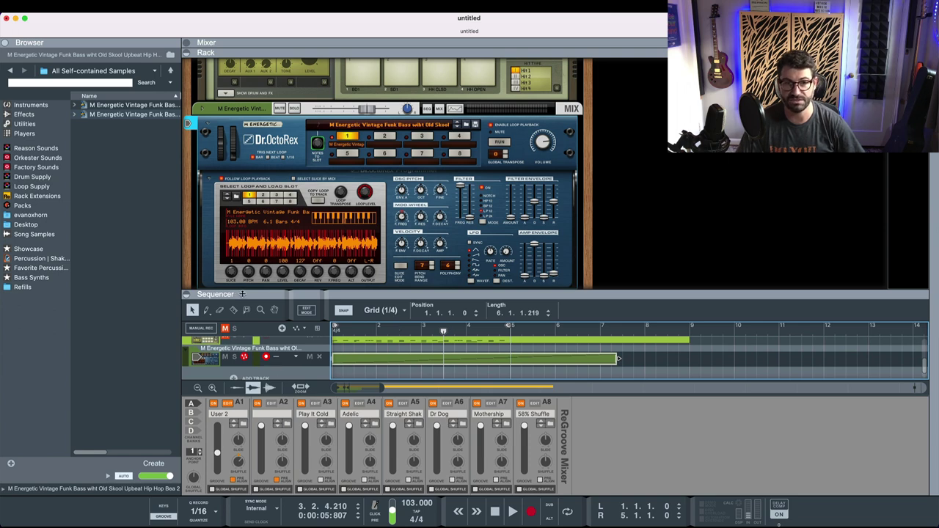
drag(240, 294, 246, 163)
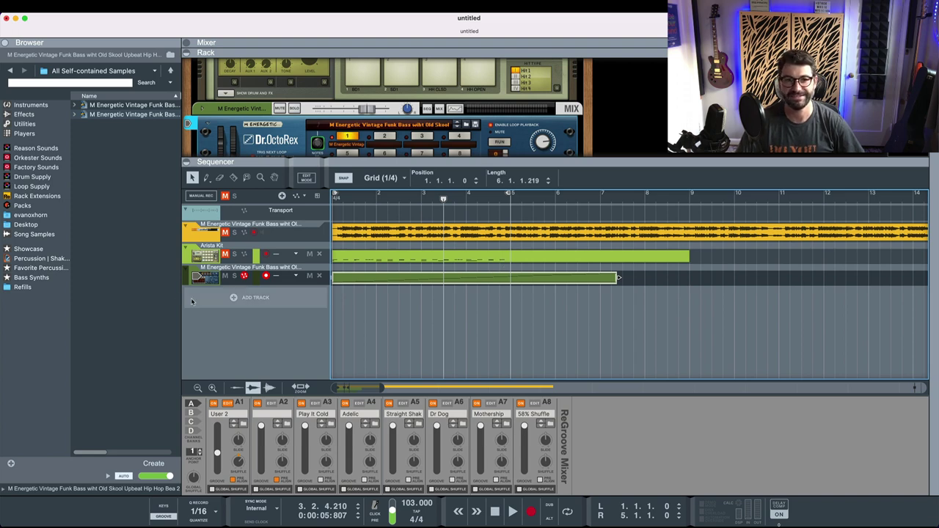
Step: Solo the Arista Kit track, play it from the start, then stop and return to bar 1
click(225, 281)
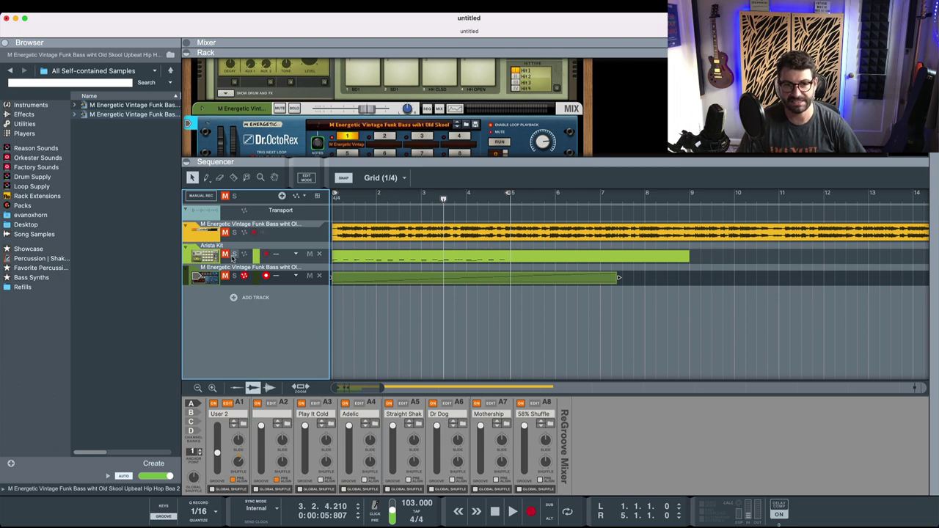
click(233, 254)
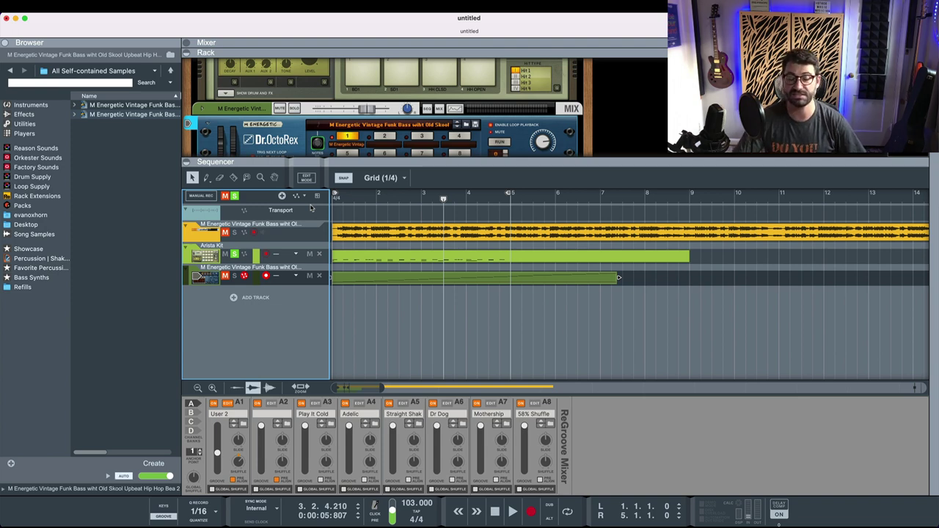
click(496, 513)
key(space)
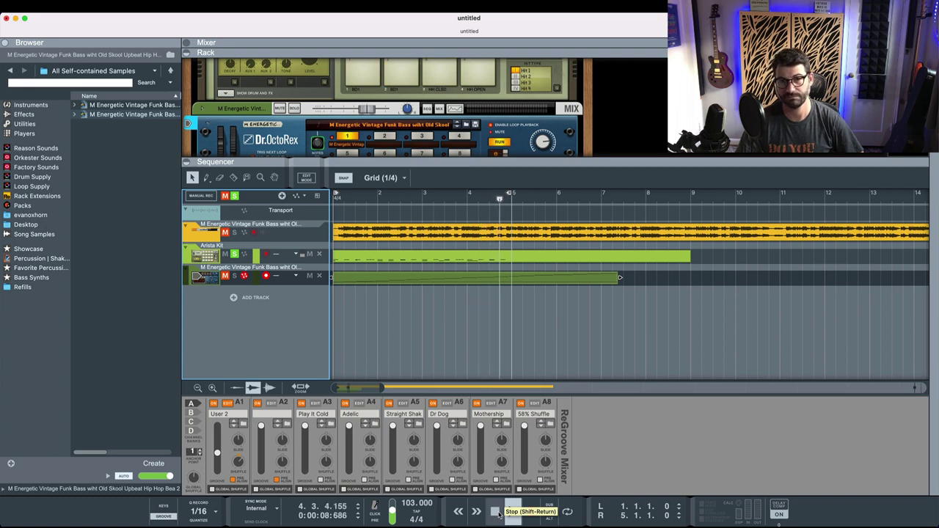
click(496, 512)
click(496, 513)
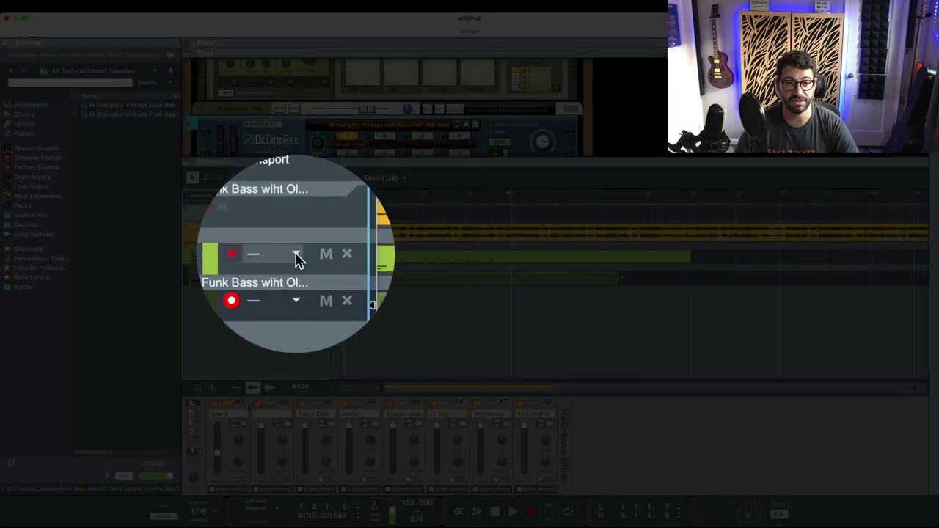
Step: Assign the Arista Kit track to groove channel A1 (User 2, Shuffle 58%) and rewind to bar 1
click(296, 254)
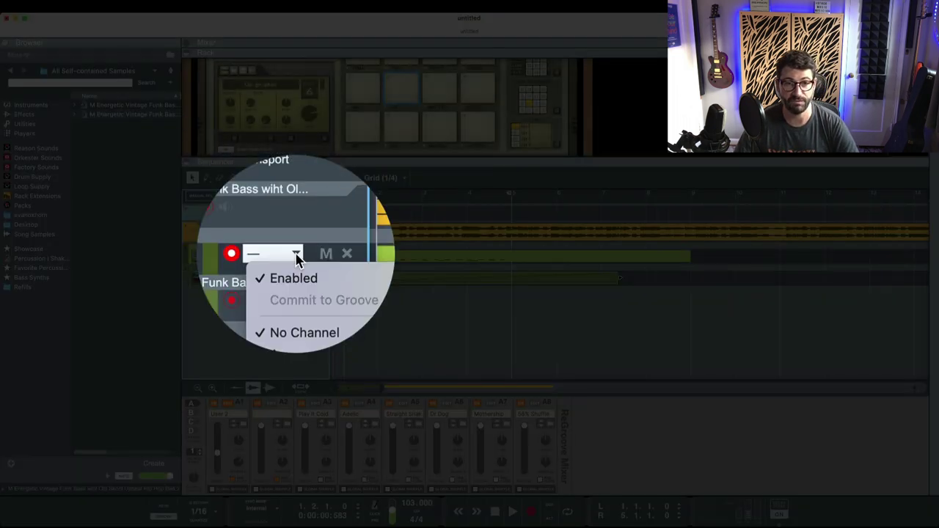
mouse_move(305, 306)
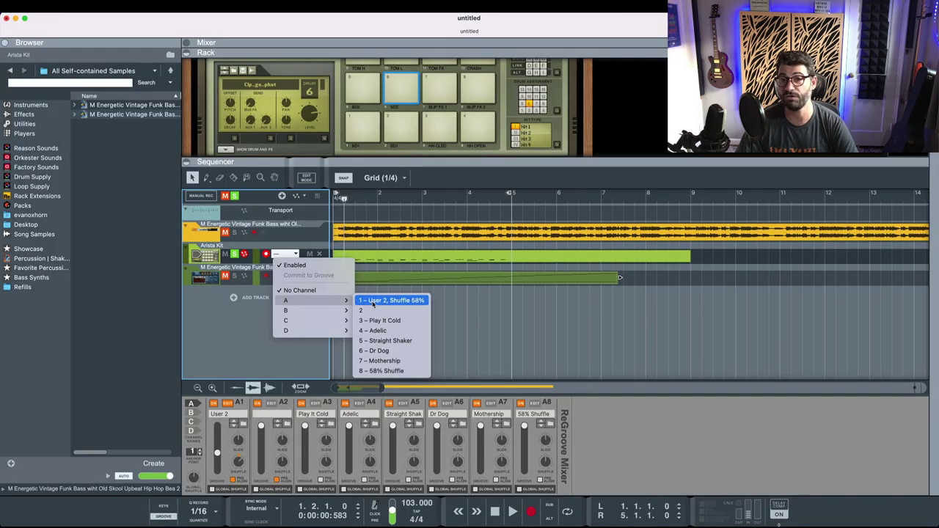
click(373, 305)
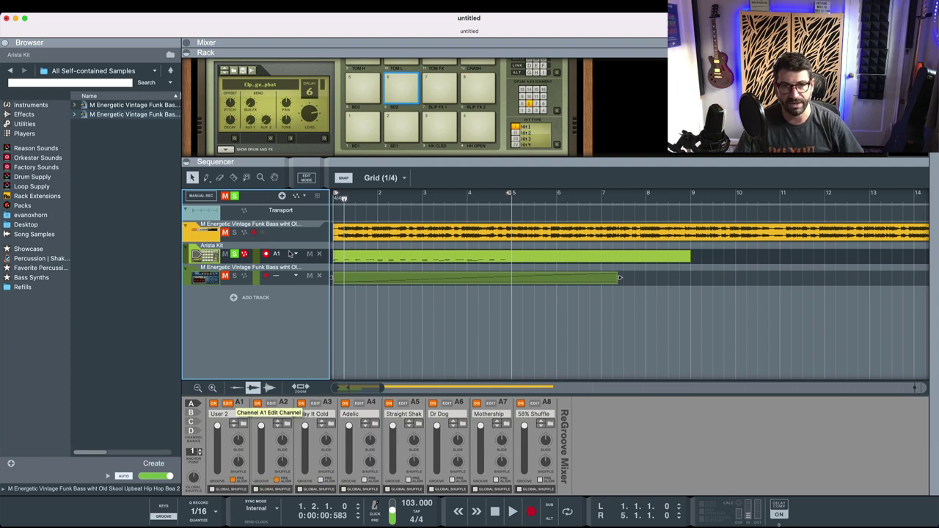
click(343, 200)
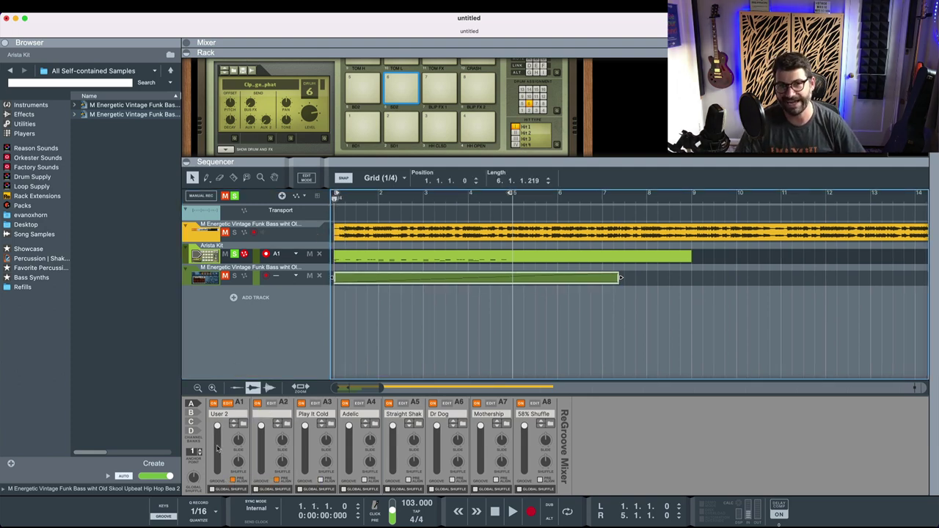
Step: Play the grooved drums, adjust A1's Groove Amount, then restart playback with looping enabled
key(space)
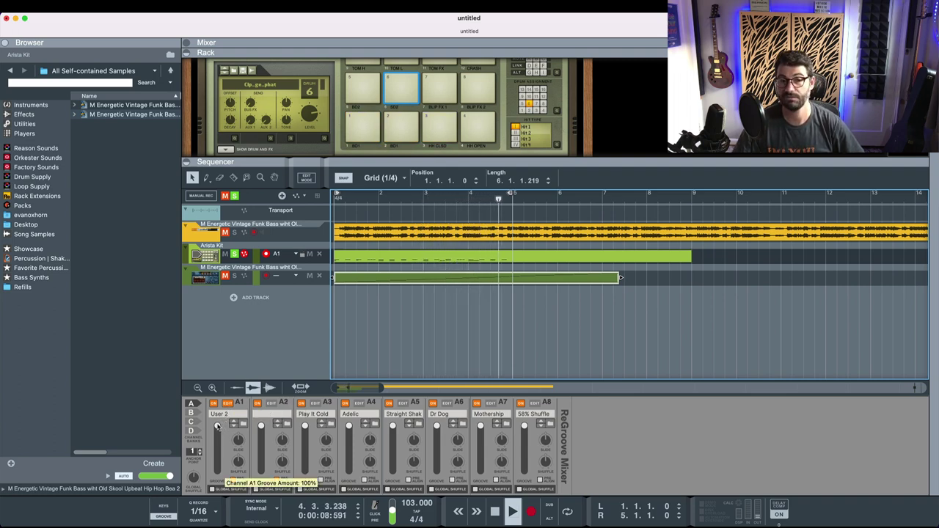
drag(217, 427, 217, 449)
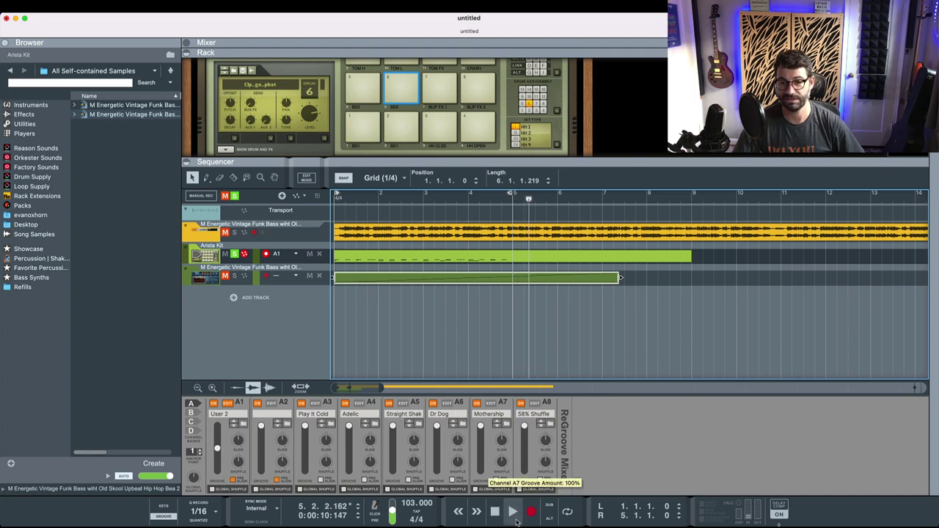
key(space)
click(567, 512)
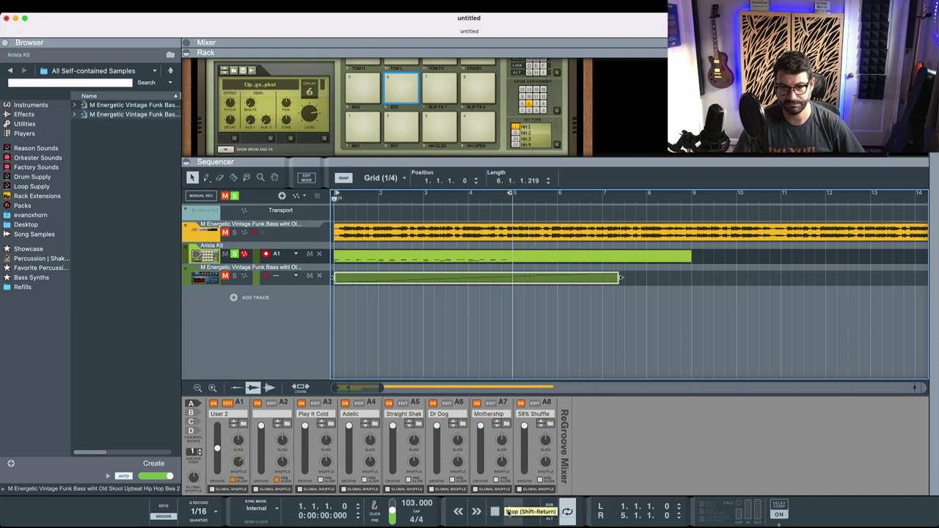
click(512, 511)
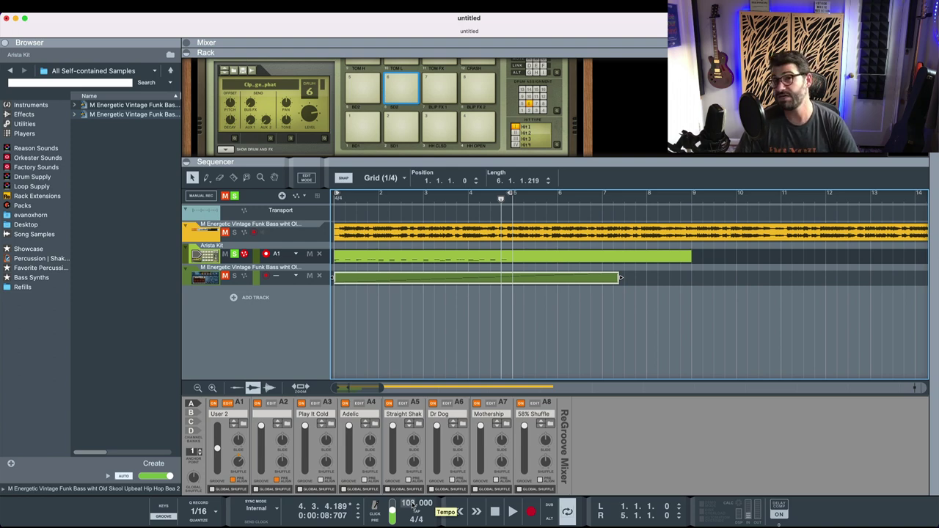
Step: Change the song tempo to 112 BPM, then to 118 BPM
click(409, 503)
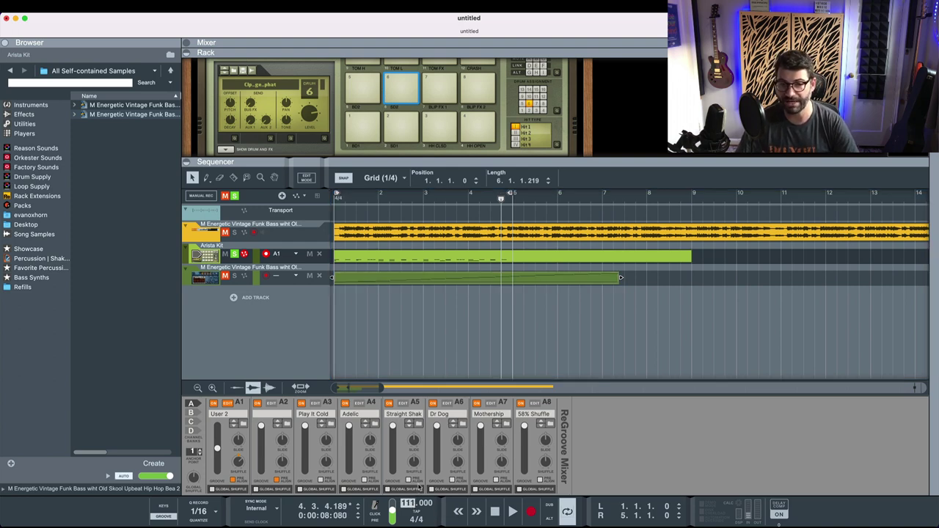
key(Return)
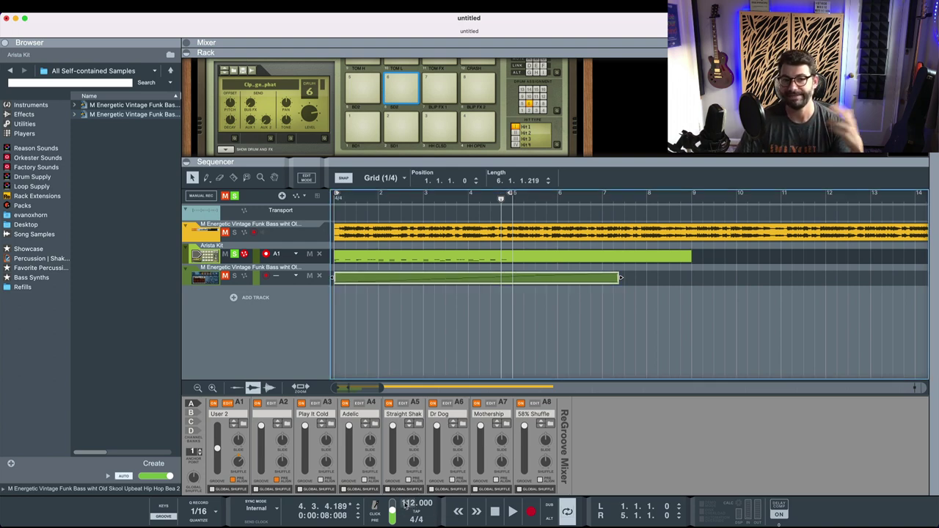
click(407, 503)
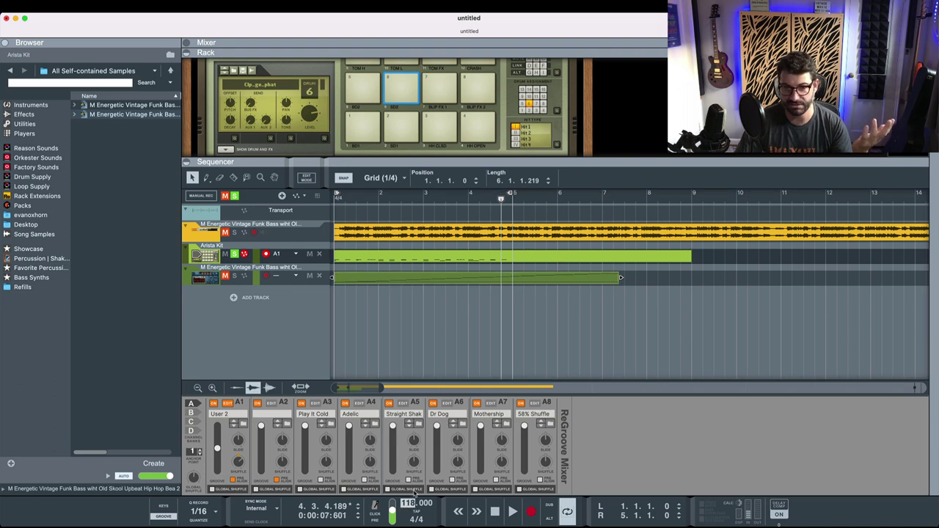
key(Return)
Step: Play from the start, enable A1's groove, set Shuffle to 75% and Groove Amount about 50%
click(495, 511)
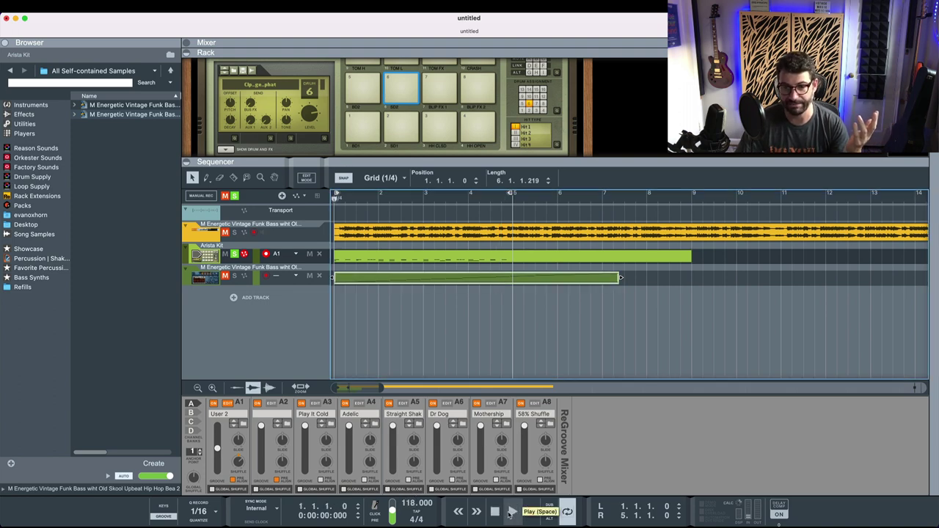
click(512, 511)
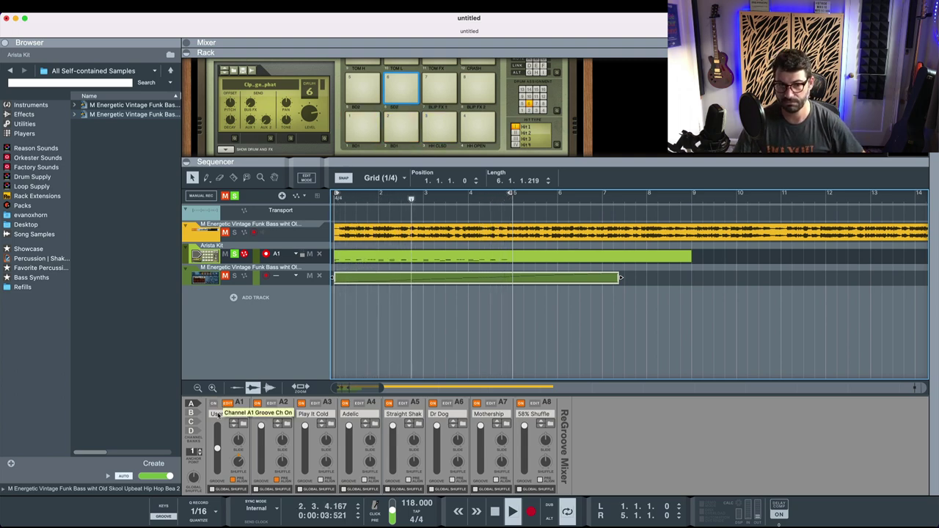
click(214, 404)
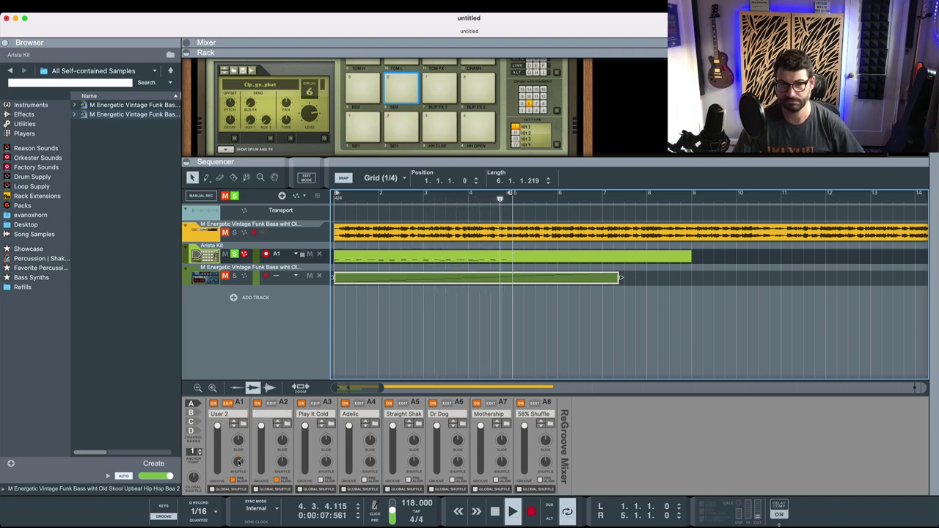
drag(239, 457, 237, 485)
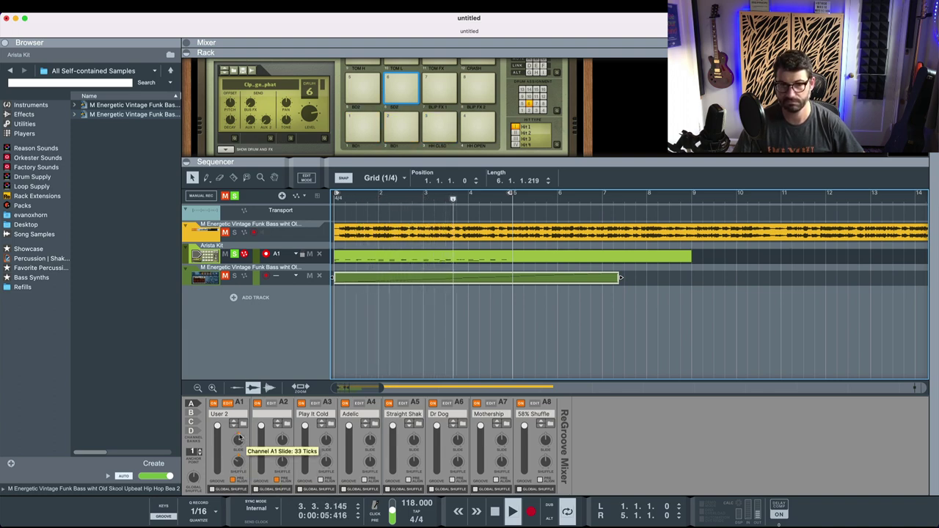
drag(221, 430, 223, 450)
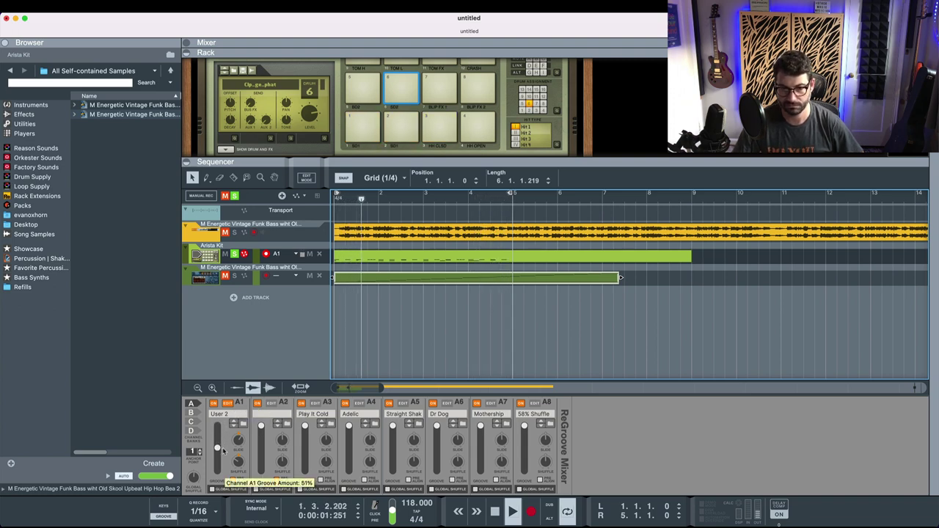